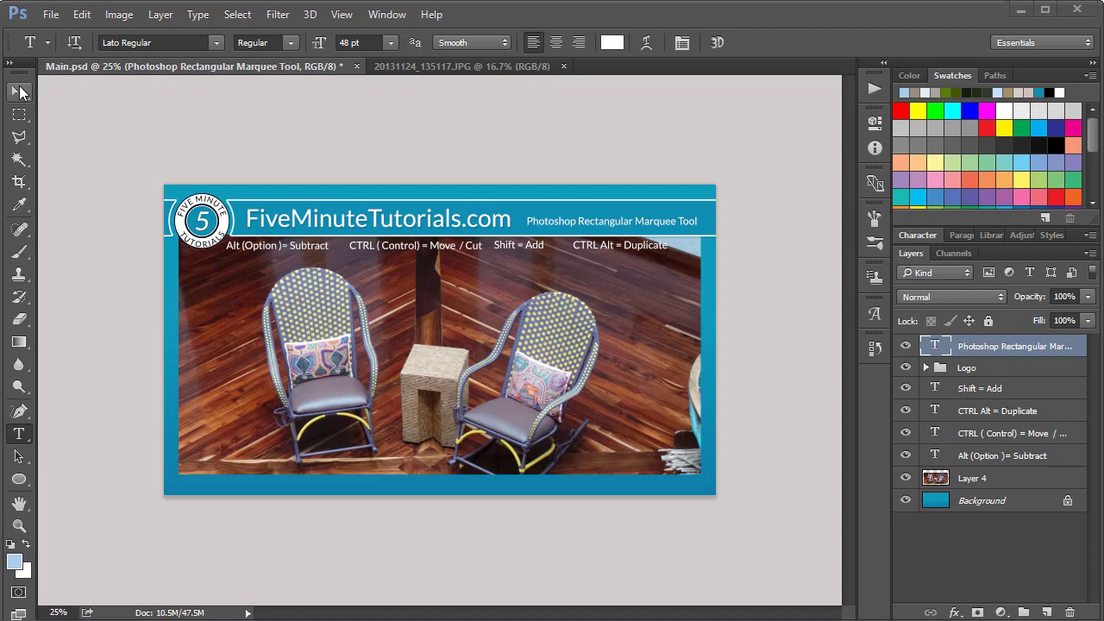
# Step: Choose the Rectangular Marquee Tool from the marquee tool flyout
pyautogui.click(19, 114)
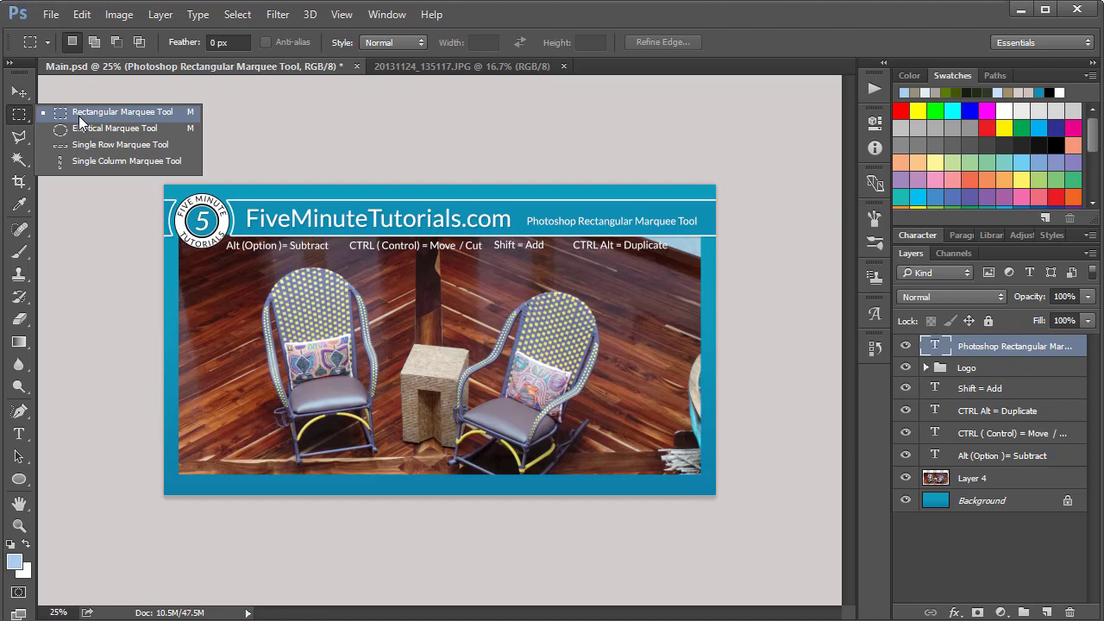
pyautogui.click(189, 115)
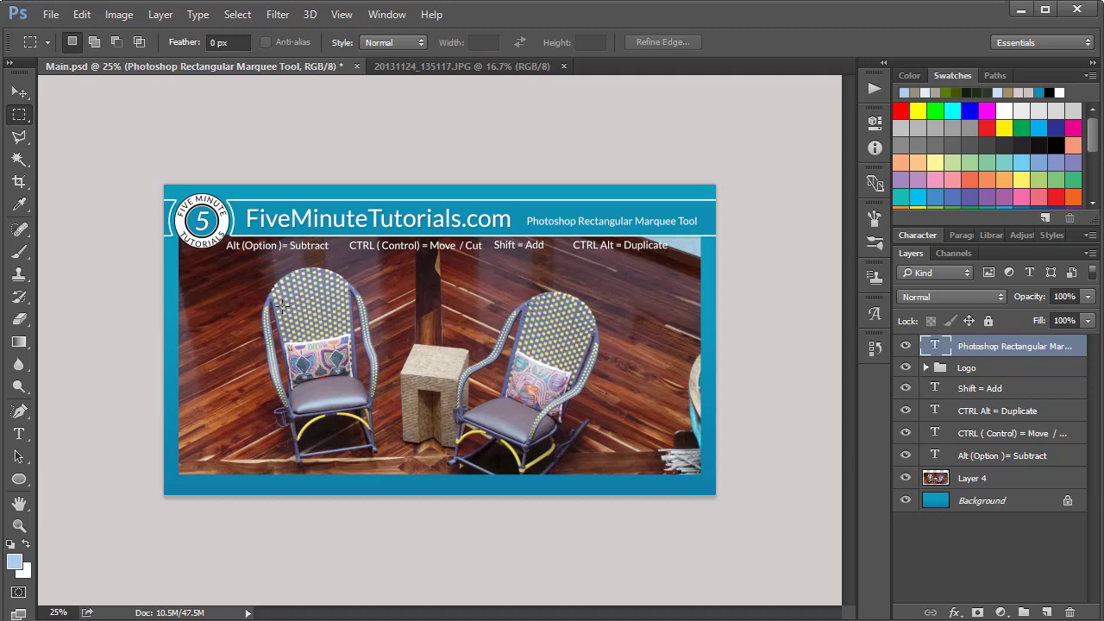
# Step: Draw a rectangular selection around the left chair and make Layer 4 the active layer
pyautogui.moveTo(245, 265); pyautogui.dragTo(407, 467)
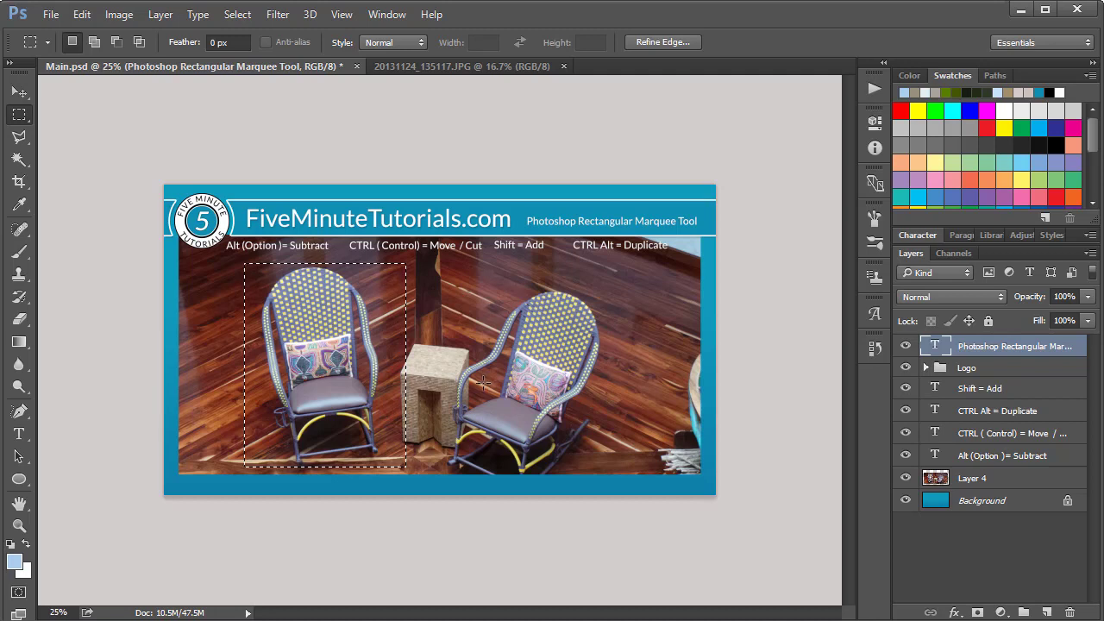
pyautogui.click(19, 251)
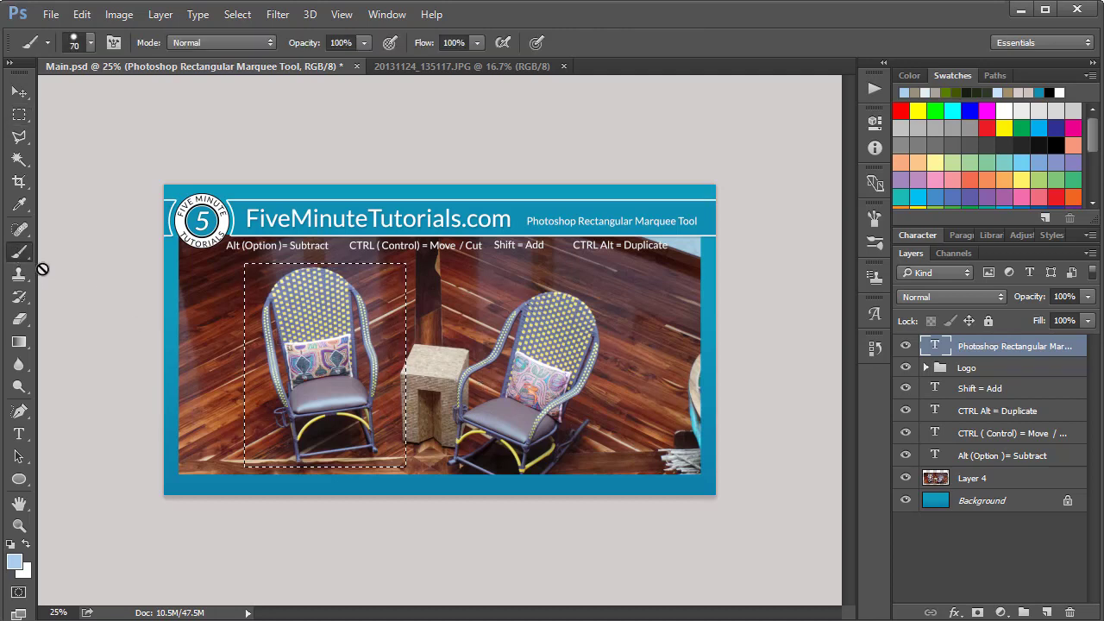
pyautogui.click(978, 479)
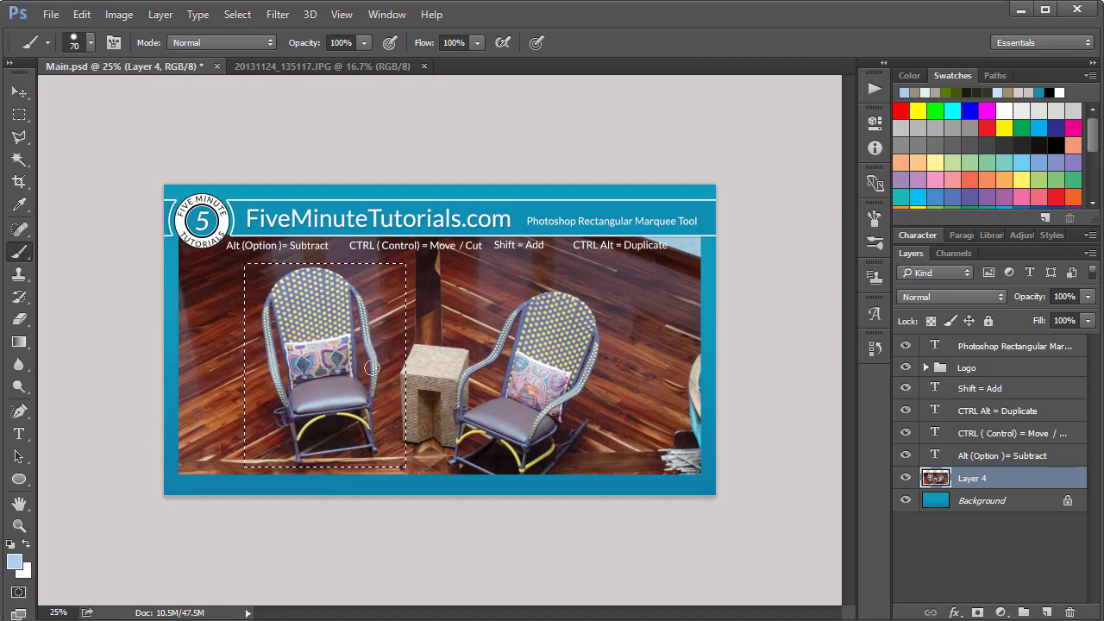
# Step: Redraw a fresh rectangular selection around the left chair and reposition it
pyautogui.click(19, 114)
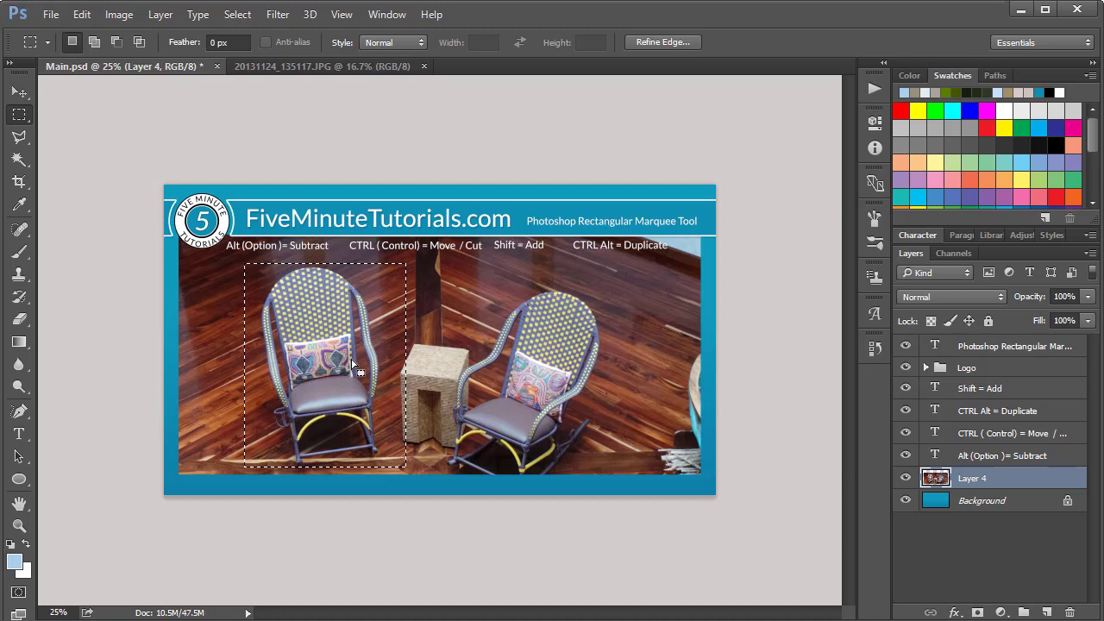
pyautogui.click(473, 368)
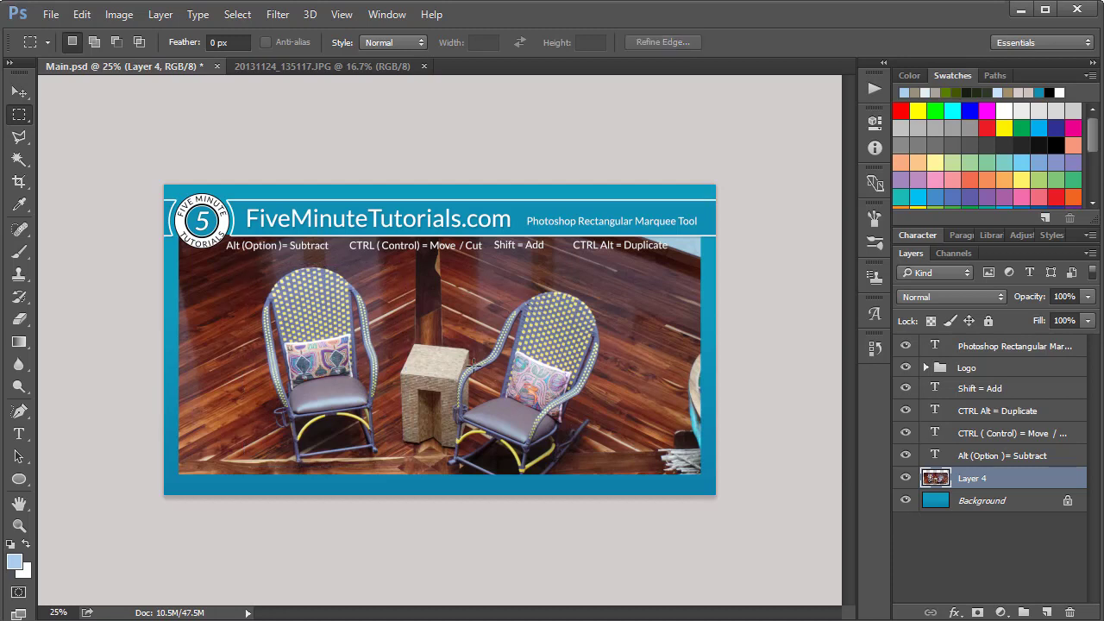
pyautogui.moveTo(255, 259); pyautogui.dragTo(435, 423)
pyautogui.click(491, 373)
pyautogui.moveTo(251, 258); pyautogui.dragTo(409, 463)
pyautogui.moveTo(356, 380)
pyautogui.mouseDown()
pyautogui.moveTo(441, 380)
pyautogui.moveTo(373, 376)
pyautogui.mouseUp()
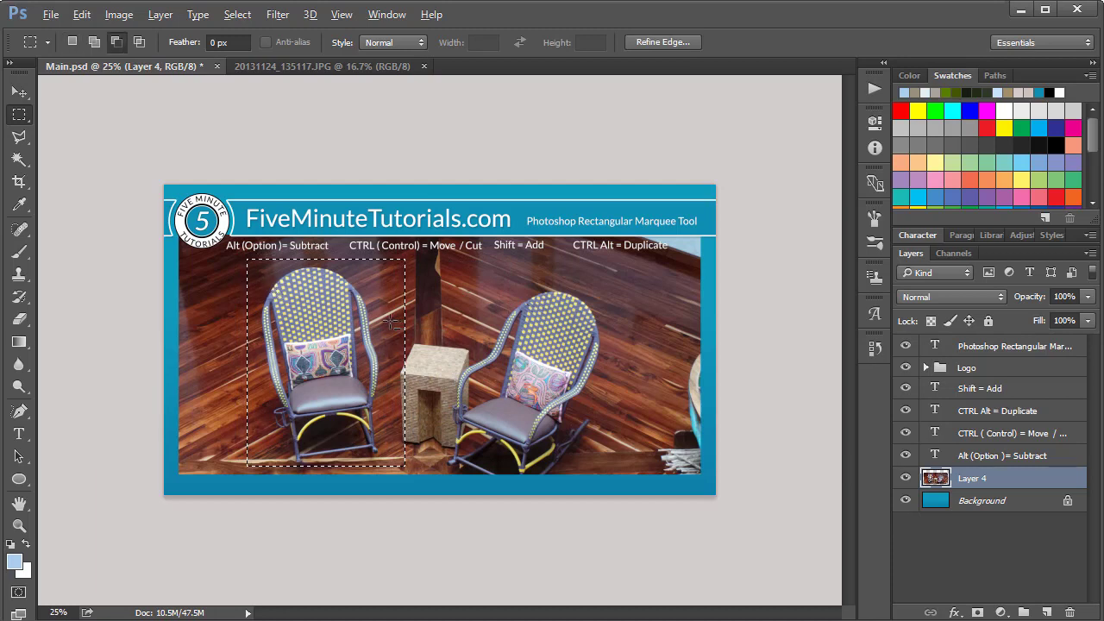
# Step: Alt-drag over the right edge to subtract a strip, keeping the side table out
pyautogui.moveTo(412, 255); pyautogui.dragTo(385, 472)
pyautogui.press('alt')
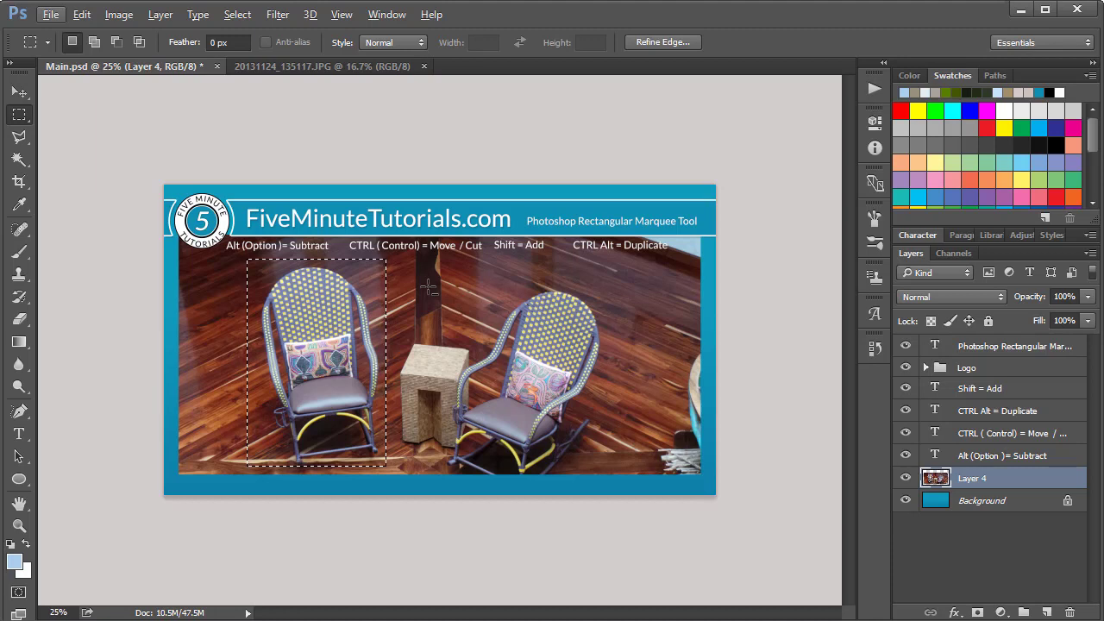
pyautogui.press('shift')
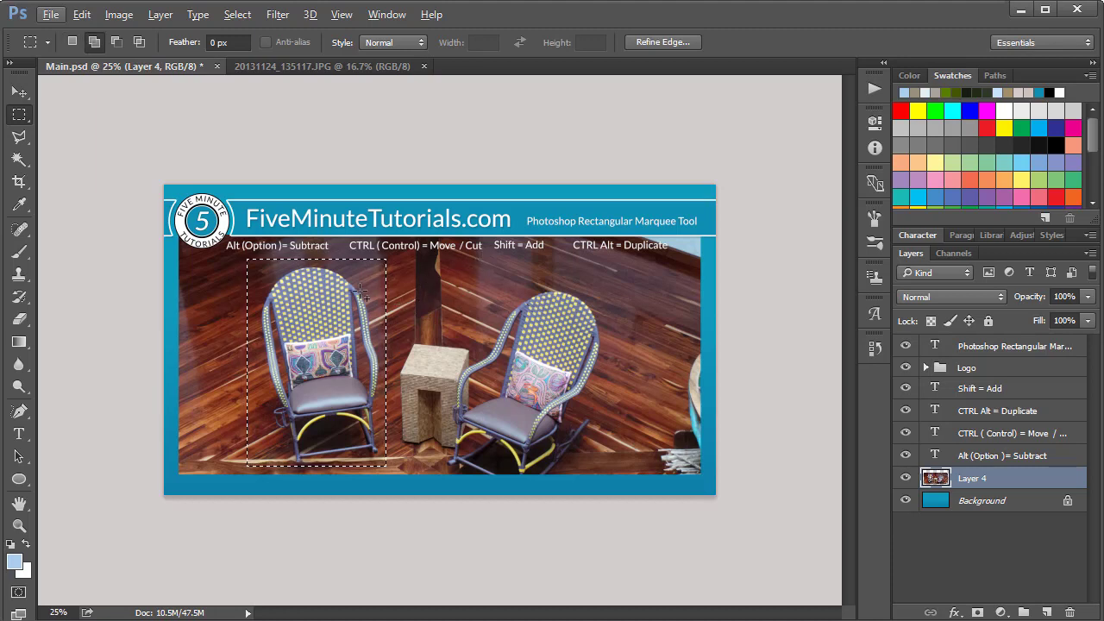
# Step: Shift-add rectangles right of the left chair, near the stool and beside the right chair
pyautogui.moveTo(359, 292); pyautogui.dragTo(504, 340)
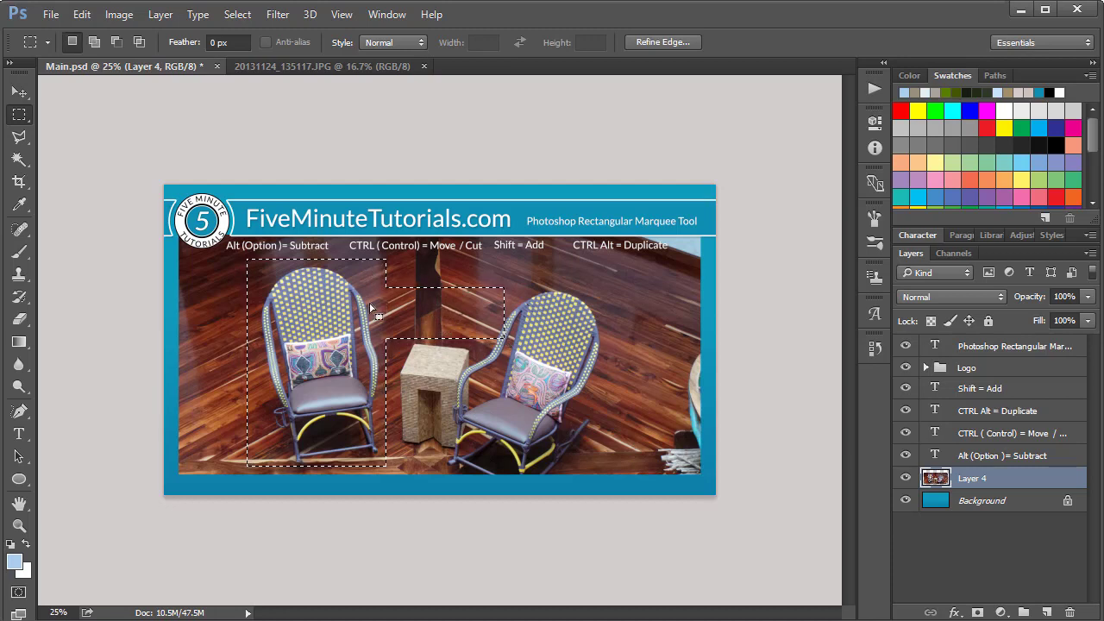
pyautogui.press('shift')
pyautogui.moveTo(413, 329); pyautogui.dragTo(444, 381)
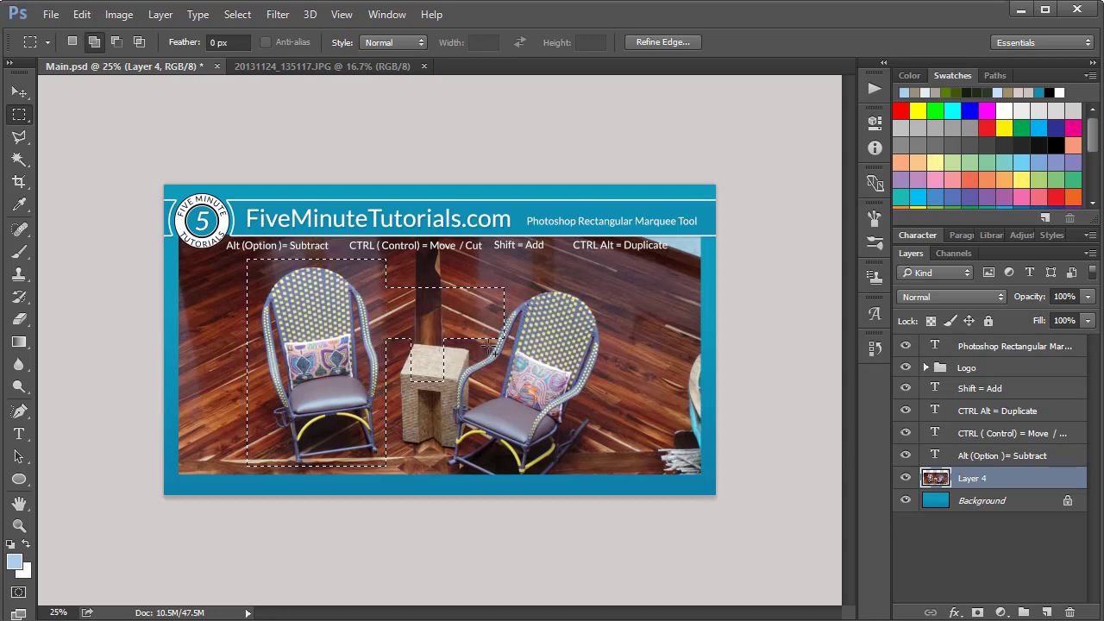
pyautogui.moveTo(490, 350); pyautogui.dragTo(517, 437)
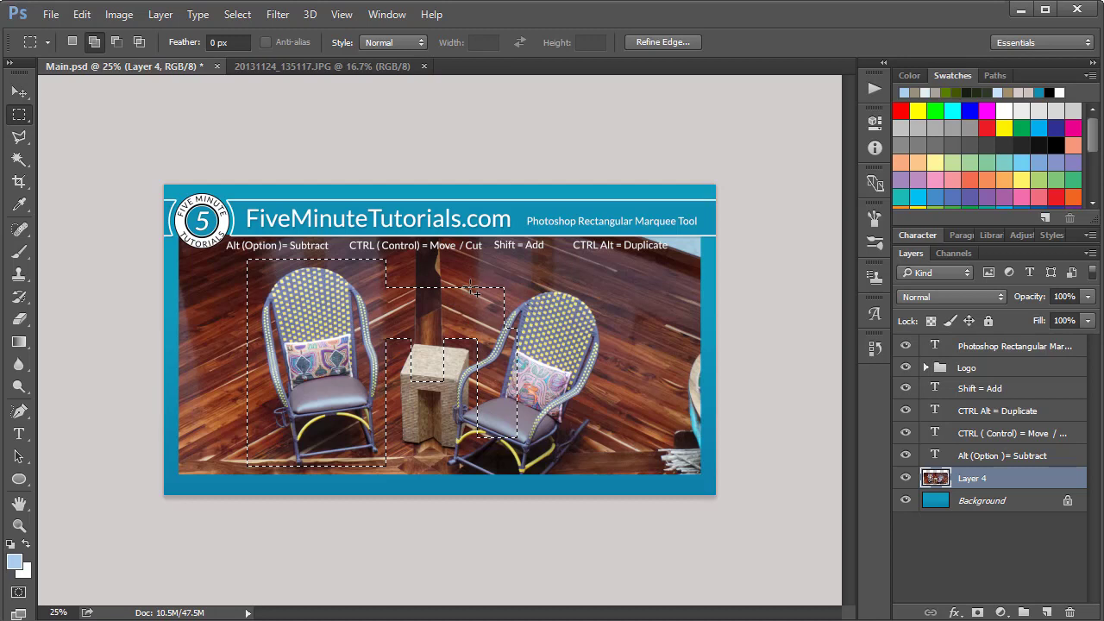
pyautogui.press('alt')
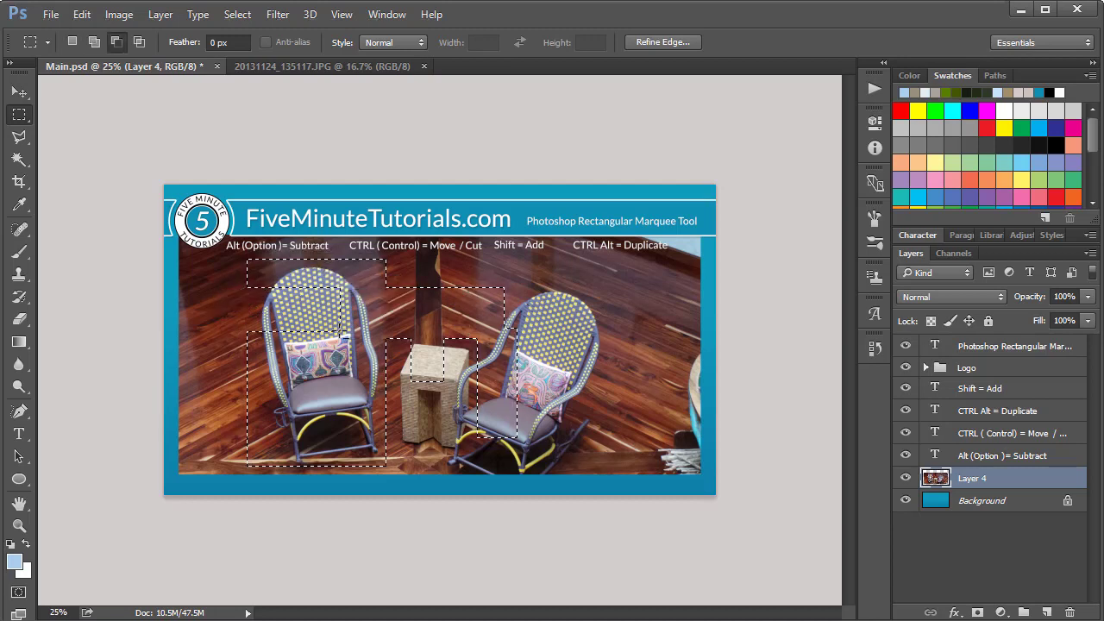
pyautogui.press('shift')
pyautogui.moveTo(268, 270); pyautogui.dragTo(285, 319)
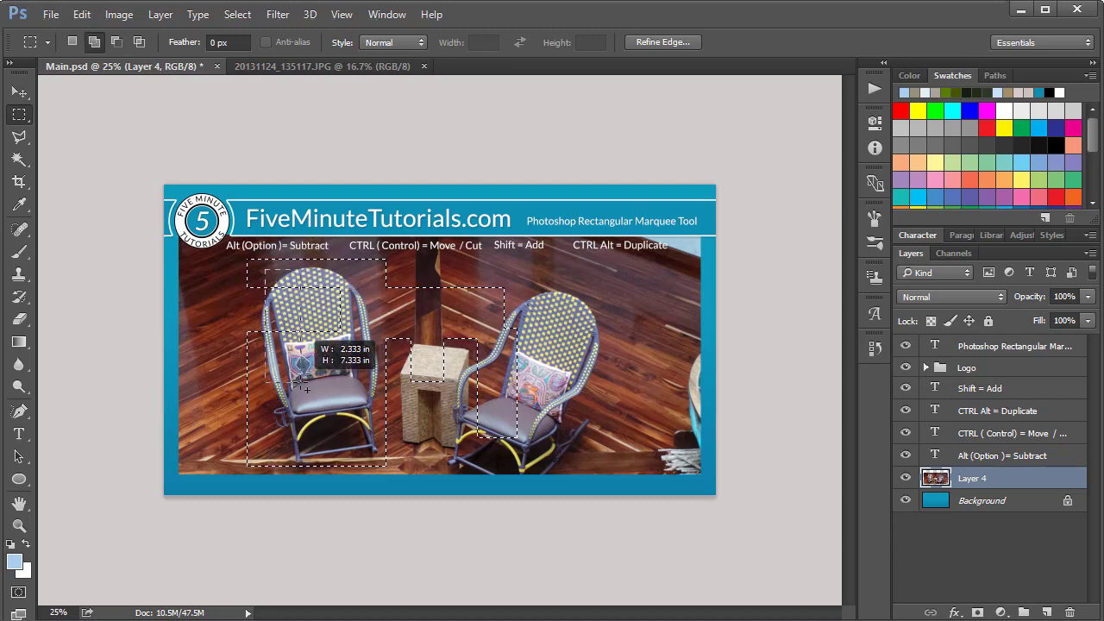
pyautogui.moveTo(301, 380); pyautogui.dragTo(301, 380)
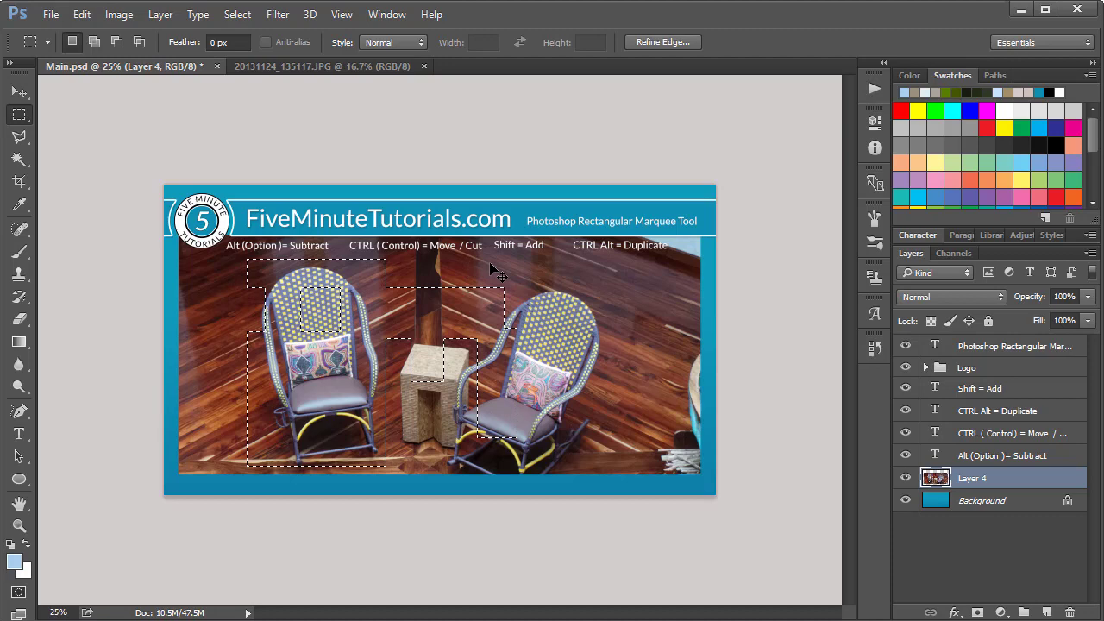
# Step: Undo the accidental nudge and the cut-and-move of the selected photo pieces
pyautogui.moveTo(491, 264)
pyautogui.mouseDown()
pyautogui.moveTo(540, 264)
pyautogui.moveTo(494, 270)
pyautogui.mouseUp()
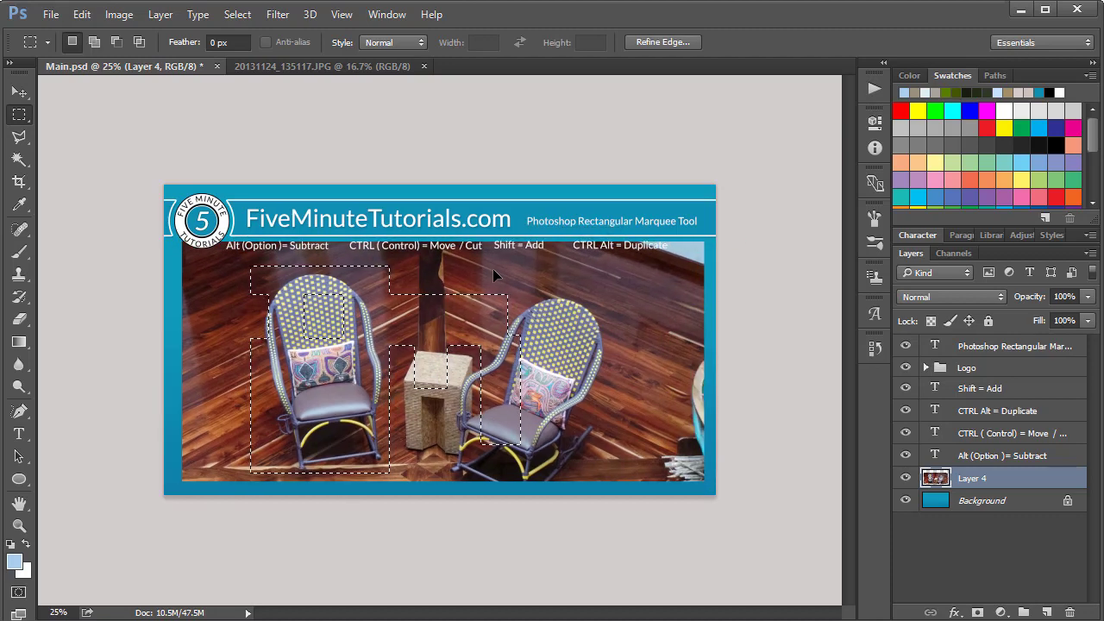
pyautogui.hotkey('ctrl', 'z')
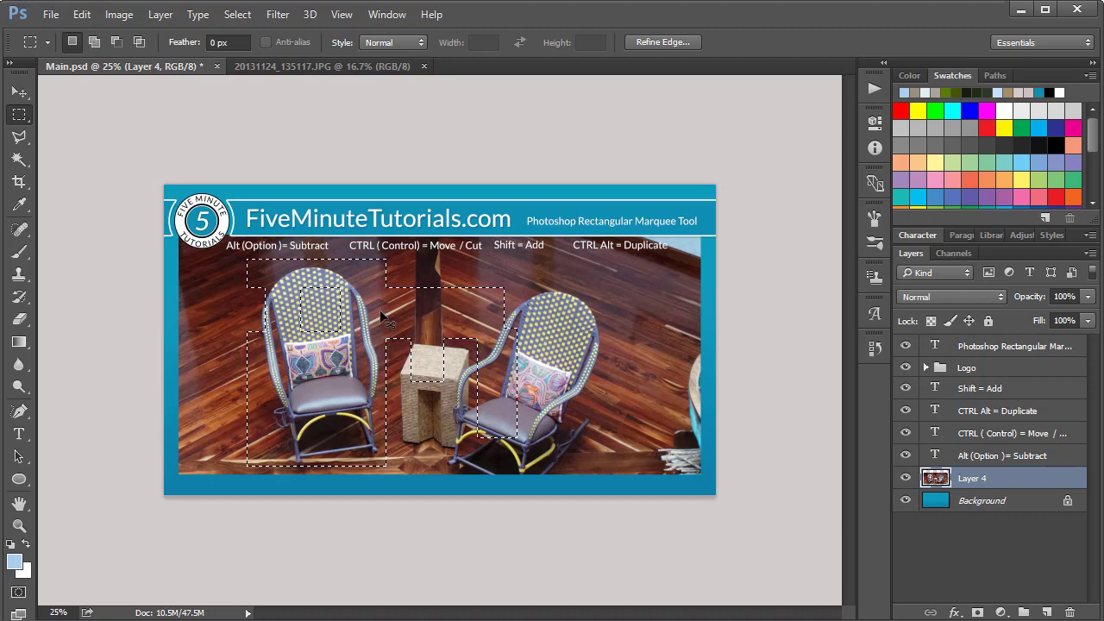
pyautogui.moveTo(381, 320); pyautogui.dragTo(521, 321)
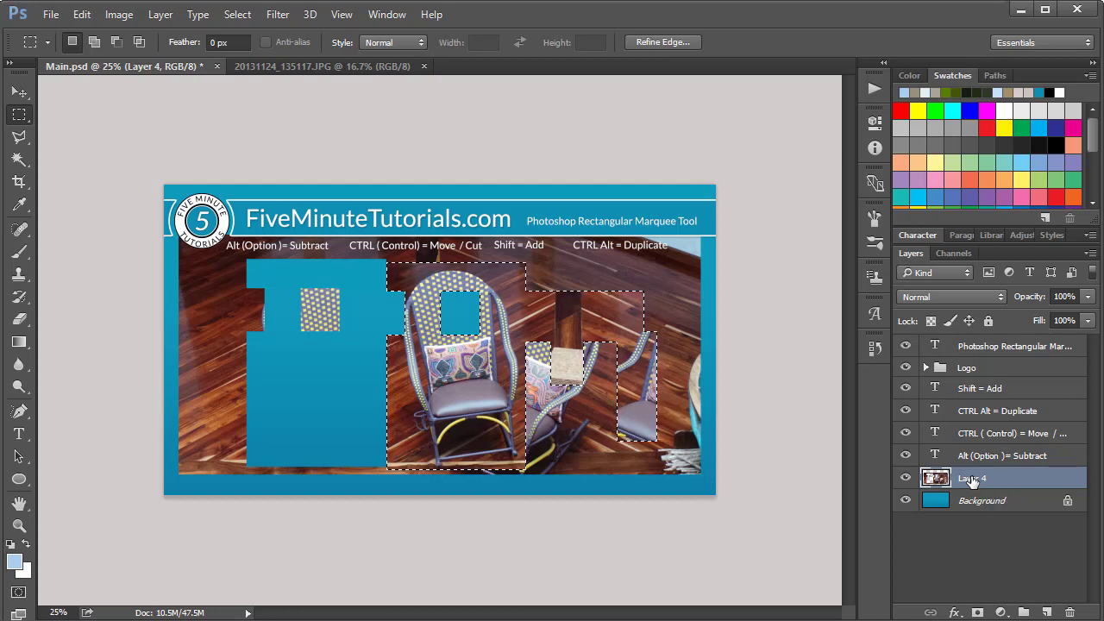
pyautogui.hotkey('ctrl', 'z')
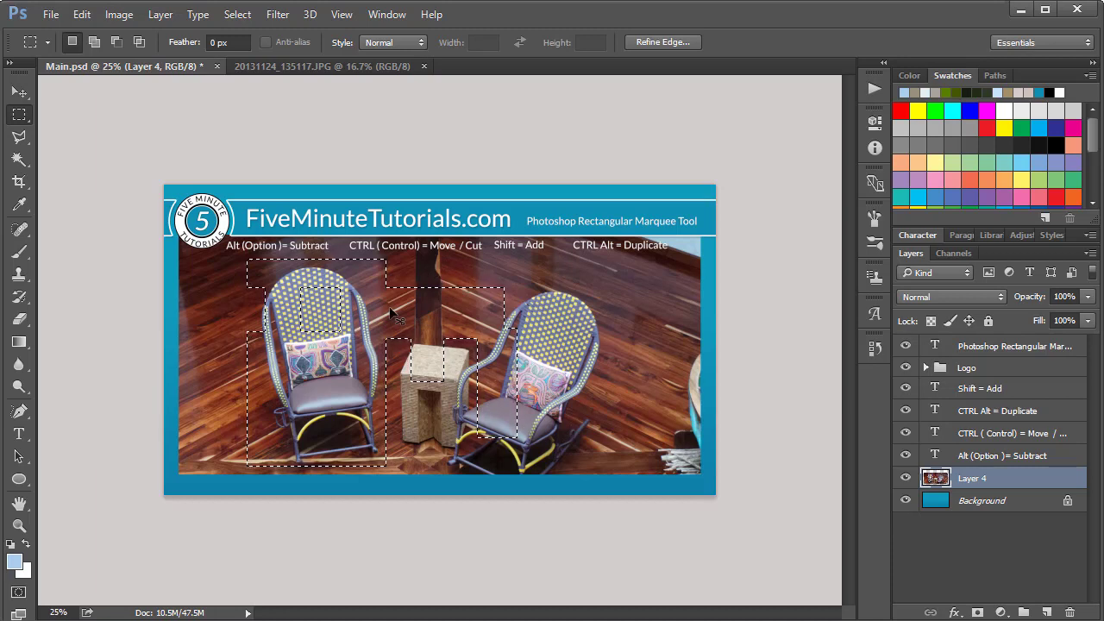
# Step: Reselect the left chair and Ctrl+Alt-drag a copy of it to the right
pyautogui.click(588, 321)
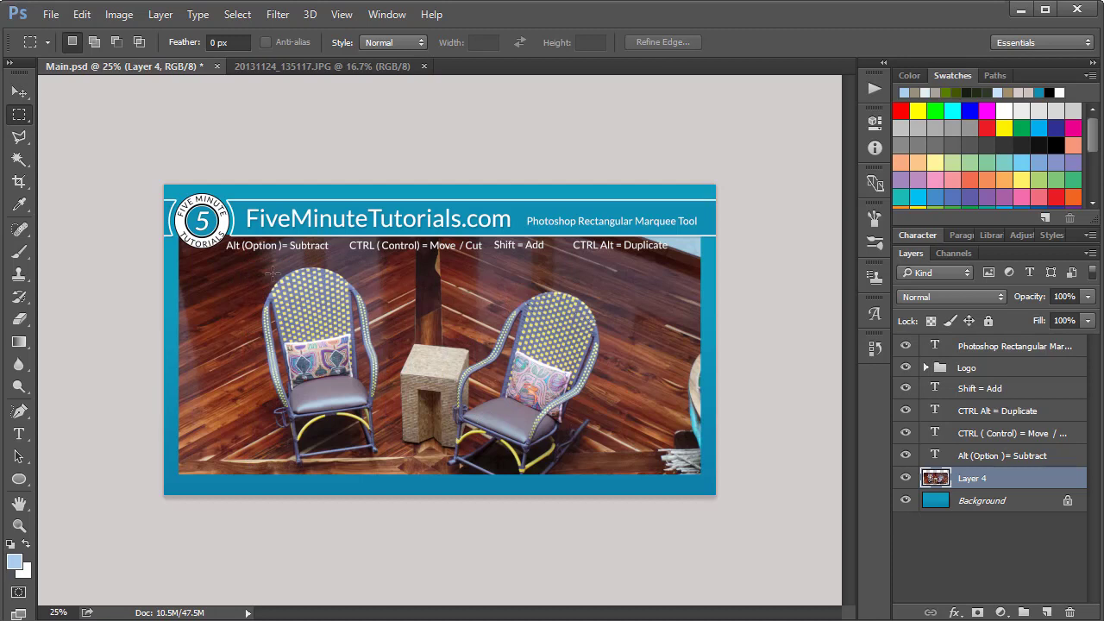
pyautogui.moveTo(257, 262); pyautogui.dragTo(392, 455)
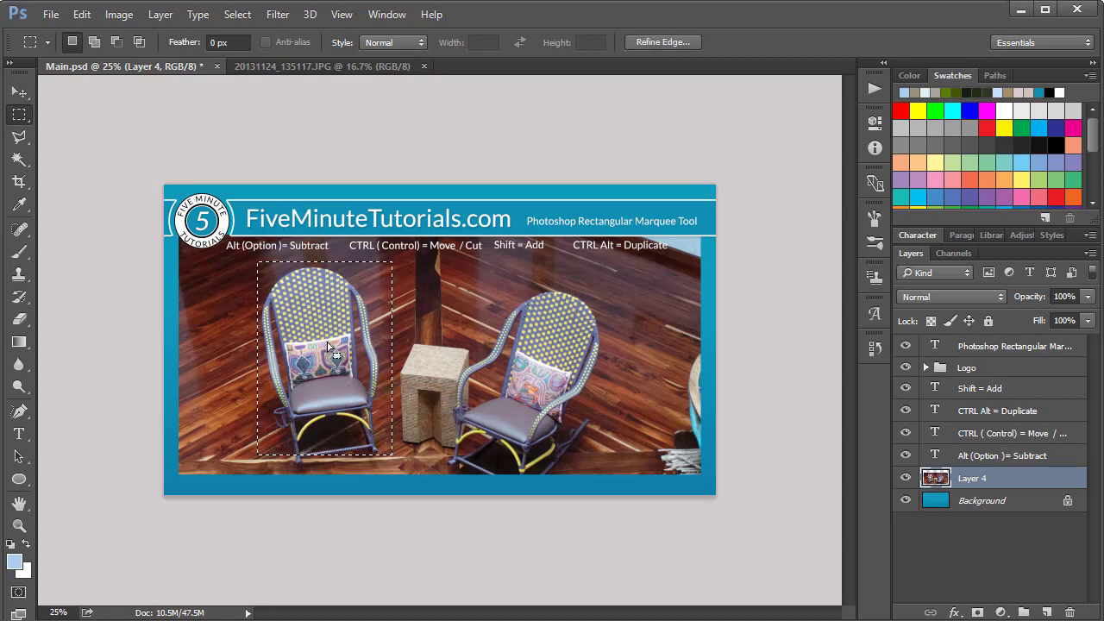
pyautogui.keyDown('ctrl'); pyautogui.keyDown('alt'); pyautogui.moveTo(319, 322); pyautogui.dragTo(491, 320); pyautogui.keyUp('alt'); pyautogui.keyUp('ctrl')
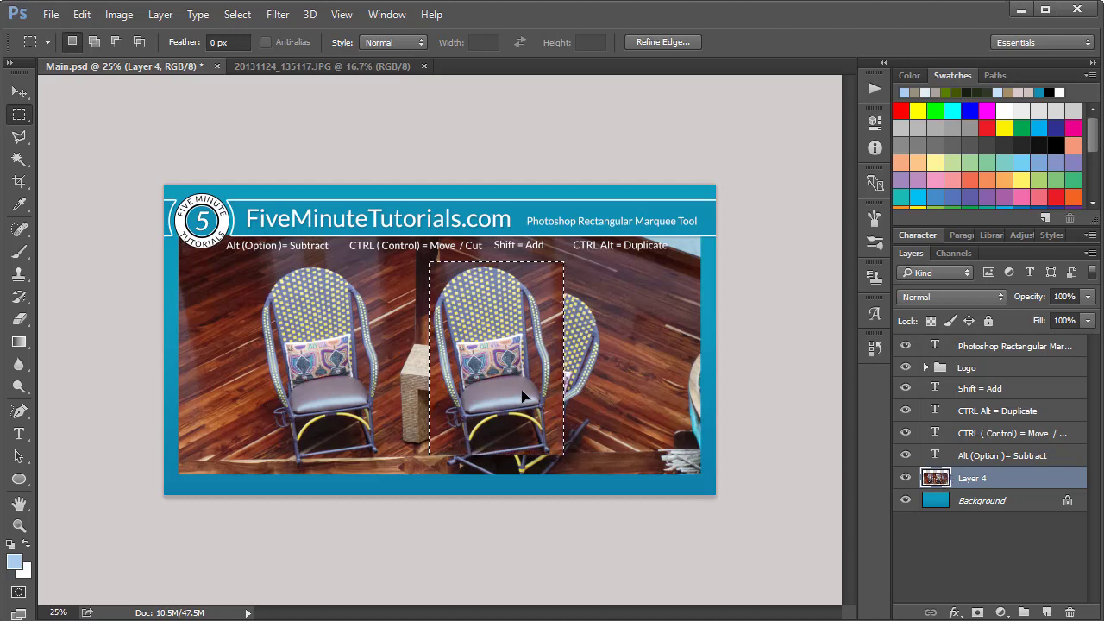
# Step: Undo the chair duplicate and delete the photo strip along the banner's left edge
pyautogui.hotkey('ctrl', 'z')
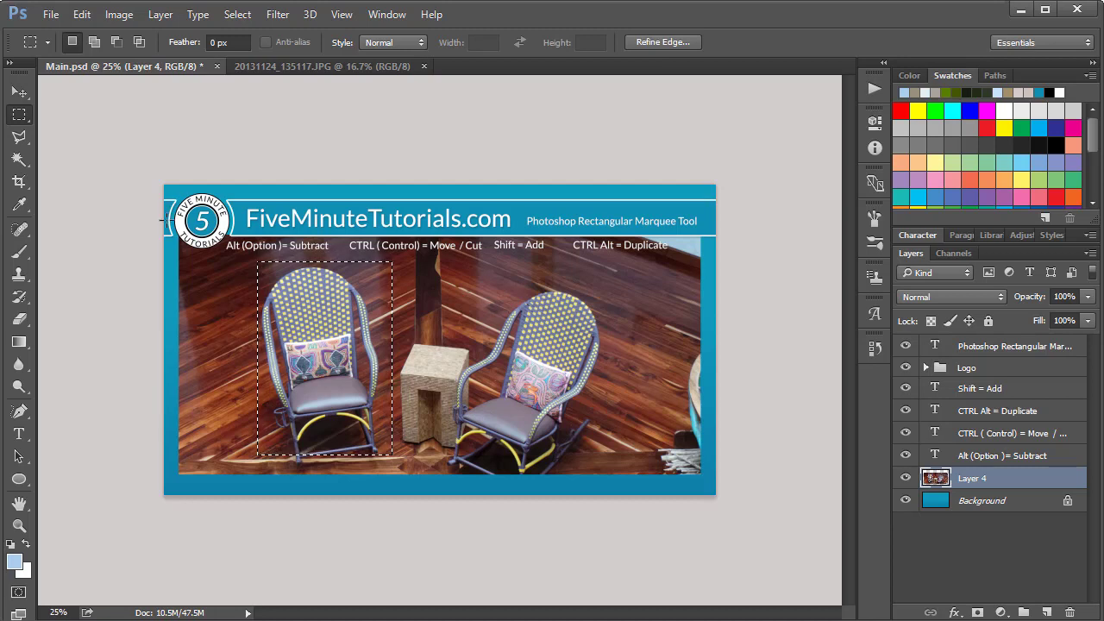
pyautogui.moveTo(166, 223); pyautogui.dragTo(242, 496)
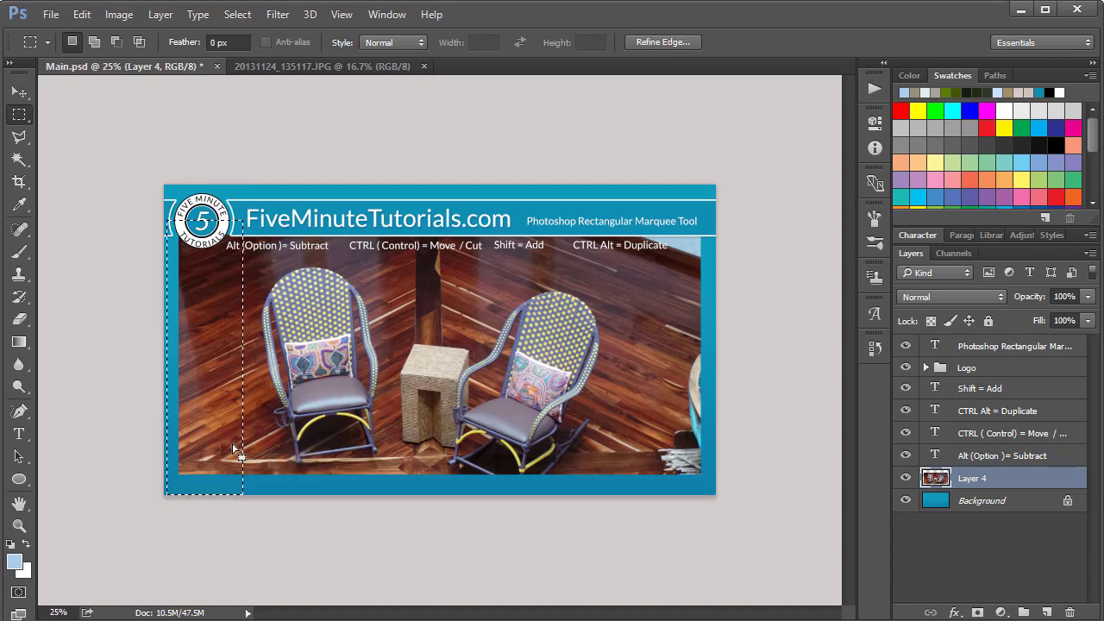
pyautogui.press('Delete')
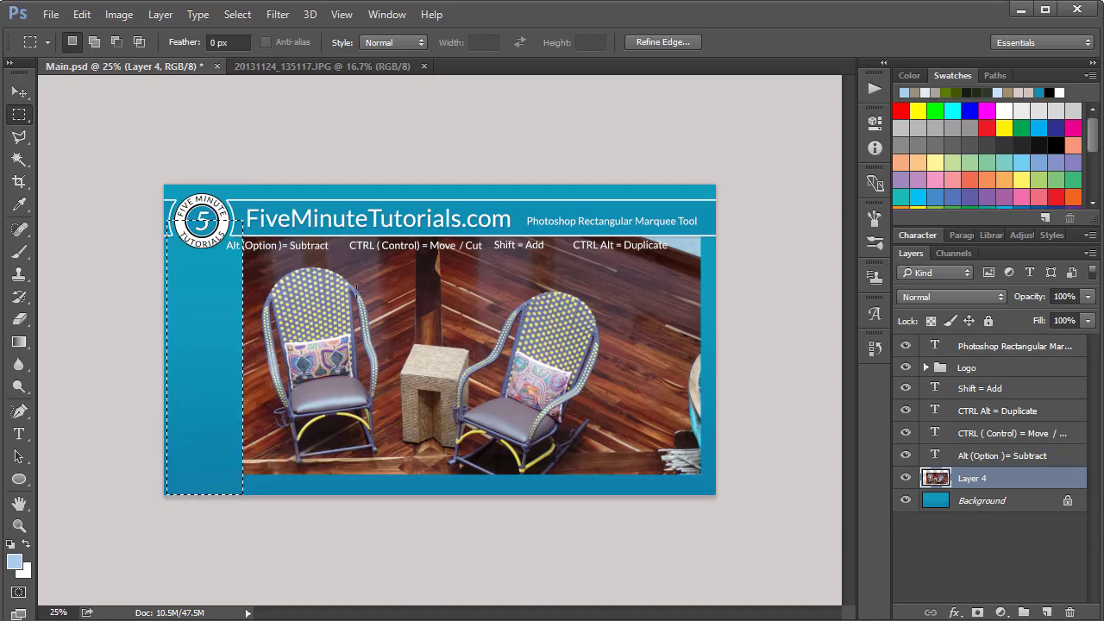
# Step: Delete the photo from the side table rightward and the leftover strip, then deselect
pyautogui.moveTo(443, 240); pyautogui.dragTo(734, 515)
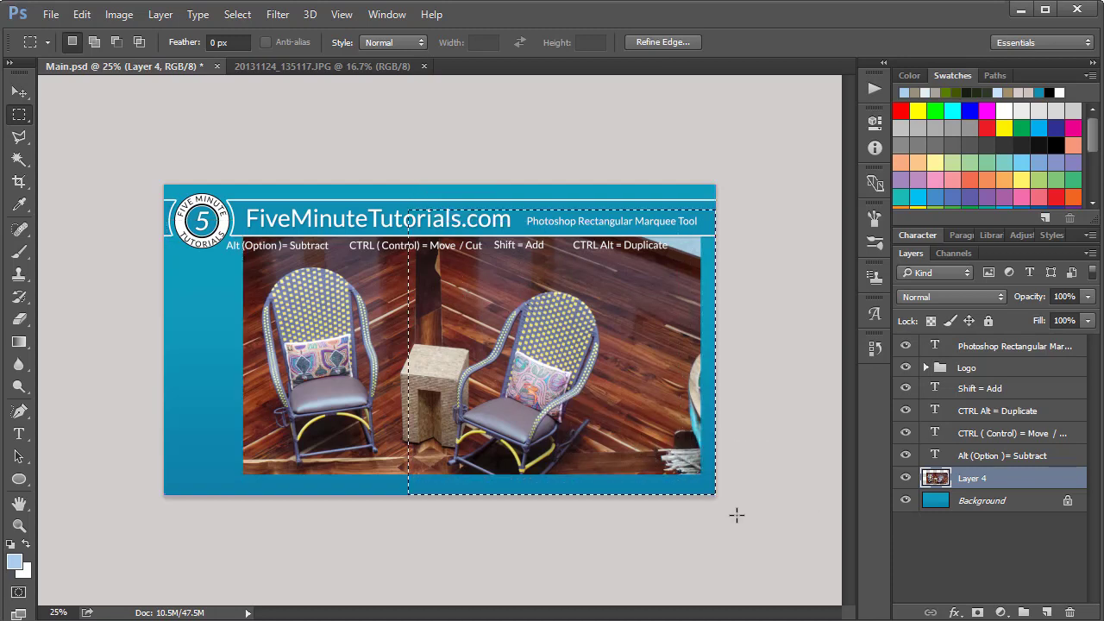
pyautogui.press('Delete')
pyautogui.moveTo(447, 477); pyautogui.dragTo(395, 233)
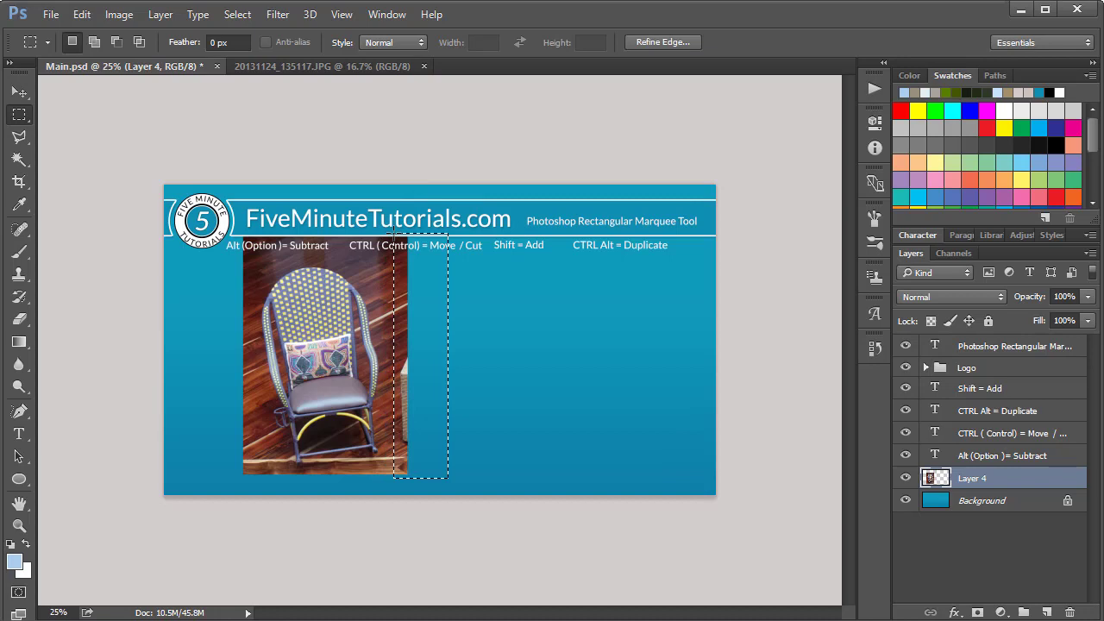
pyautogui.press('Delete')
pyautogui.click(403, 264)
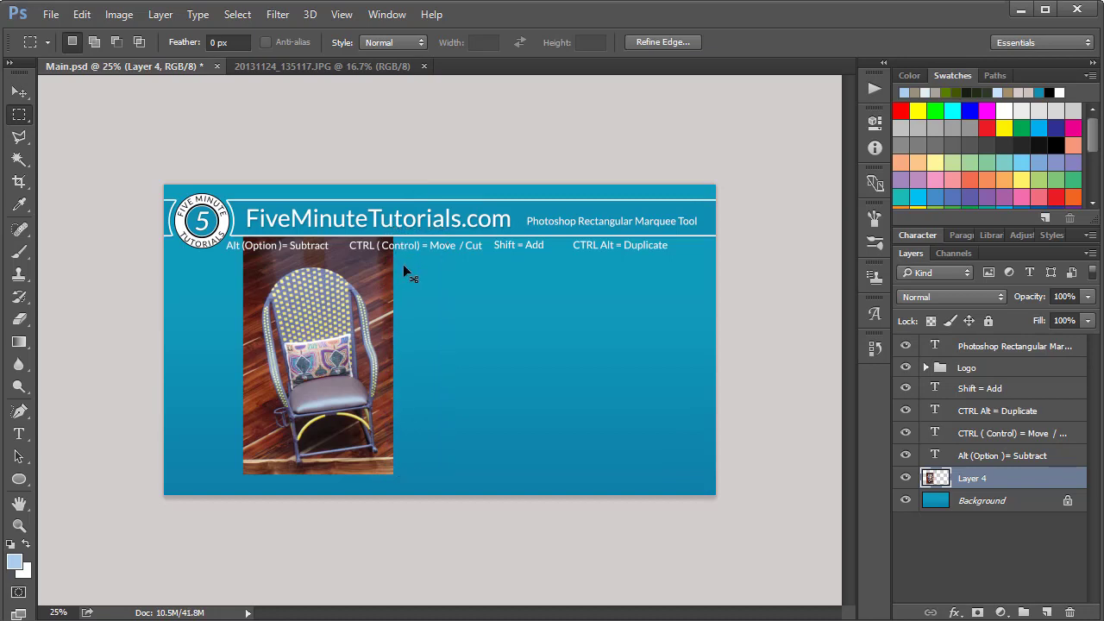
# Step: Toggle the Background layer to check transparency, then load Layer 4's pixels as the selection
pyautogui.moveTo(415, 482); pyautogui.dragTo(228, 224)
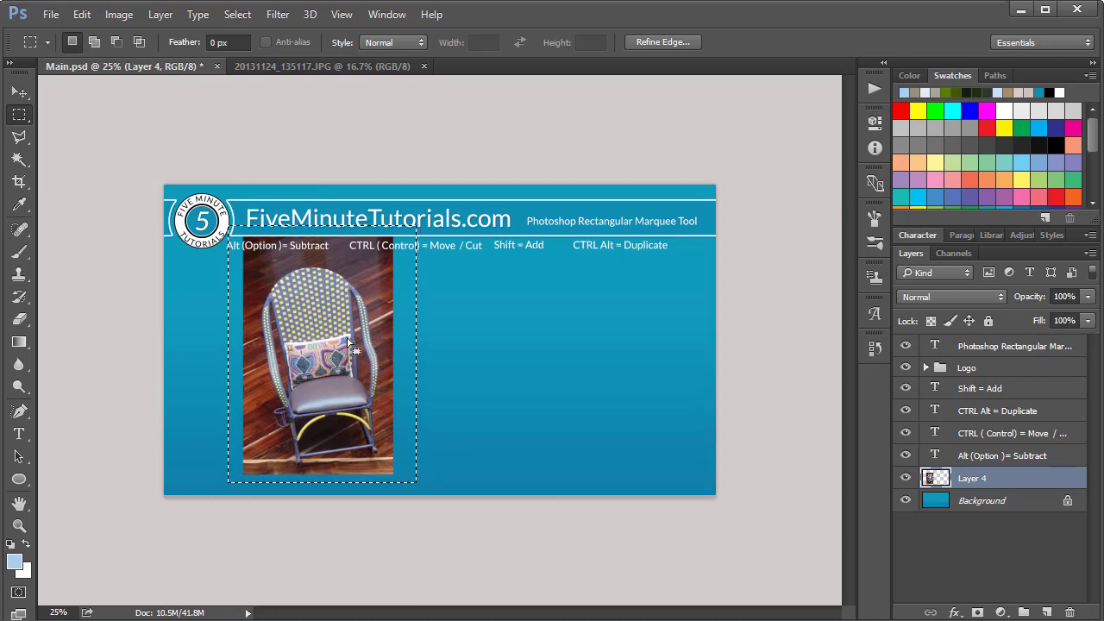
pyautogui.click(906, 501)
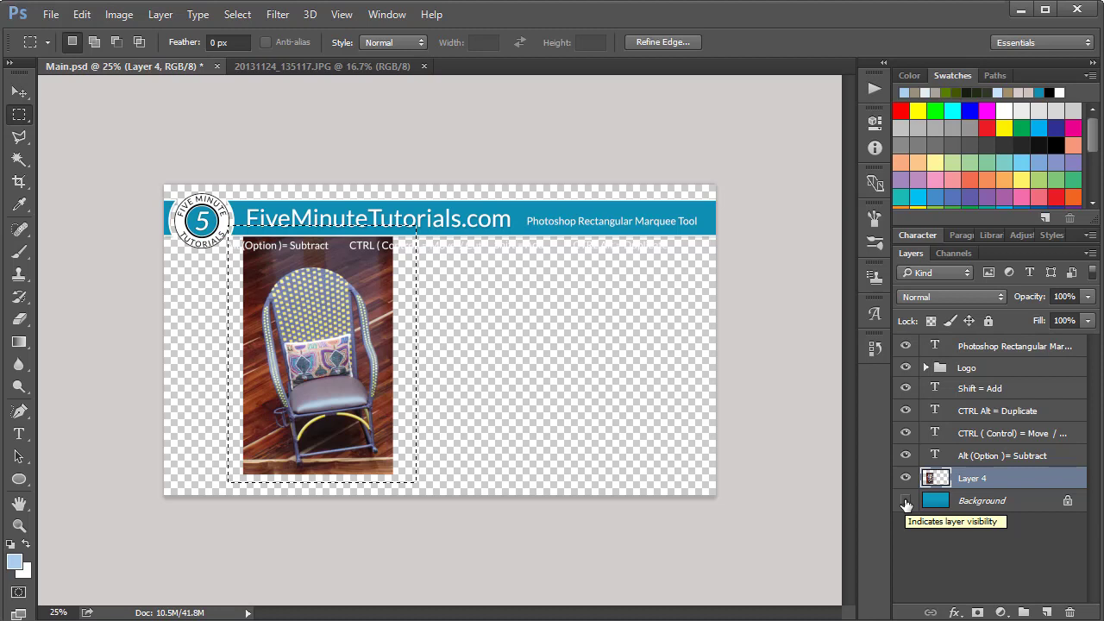
pyautogui.click(906, 501)
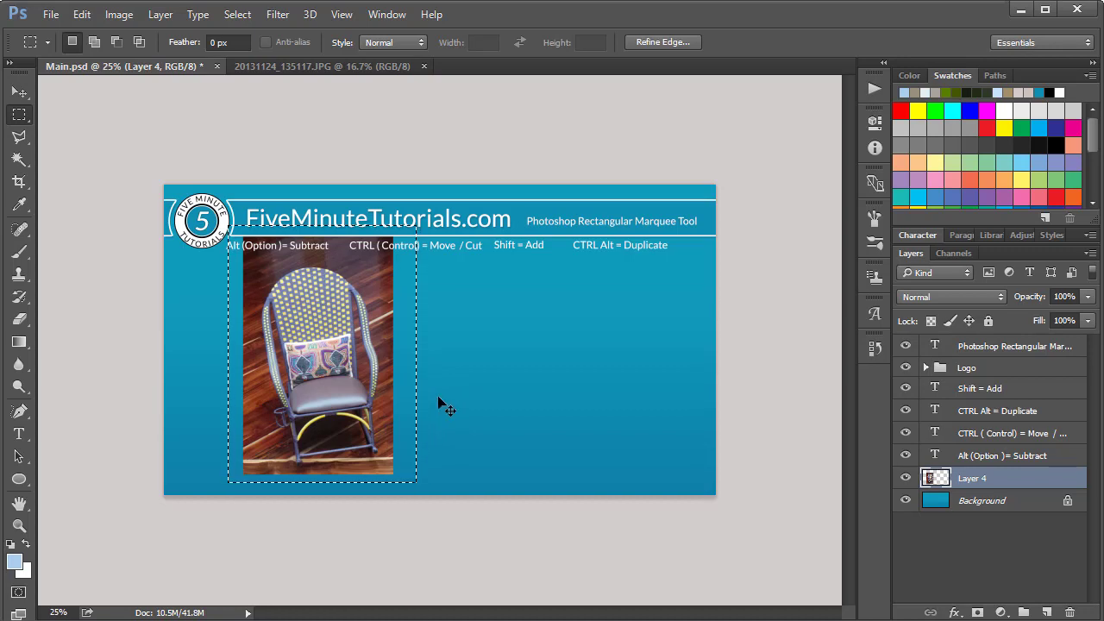
pyautogui.keyDown('ctrl'); pyautogui.click(440, 404); pyautogui.keyUp('ctrl')
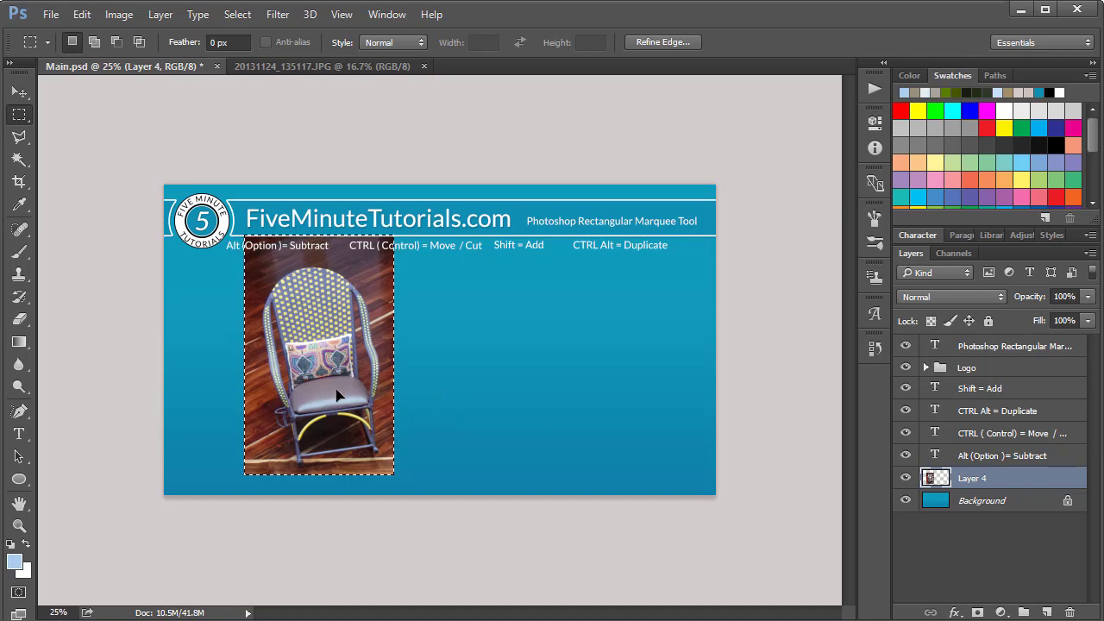
# Step: Ctrl+Alt-drag chair copies to the right, deselect, and shift all three left to centre them
pyautogui.moveTo(336, 395); pyautogui.dragTo(654, 395)
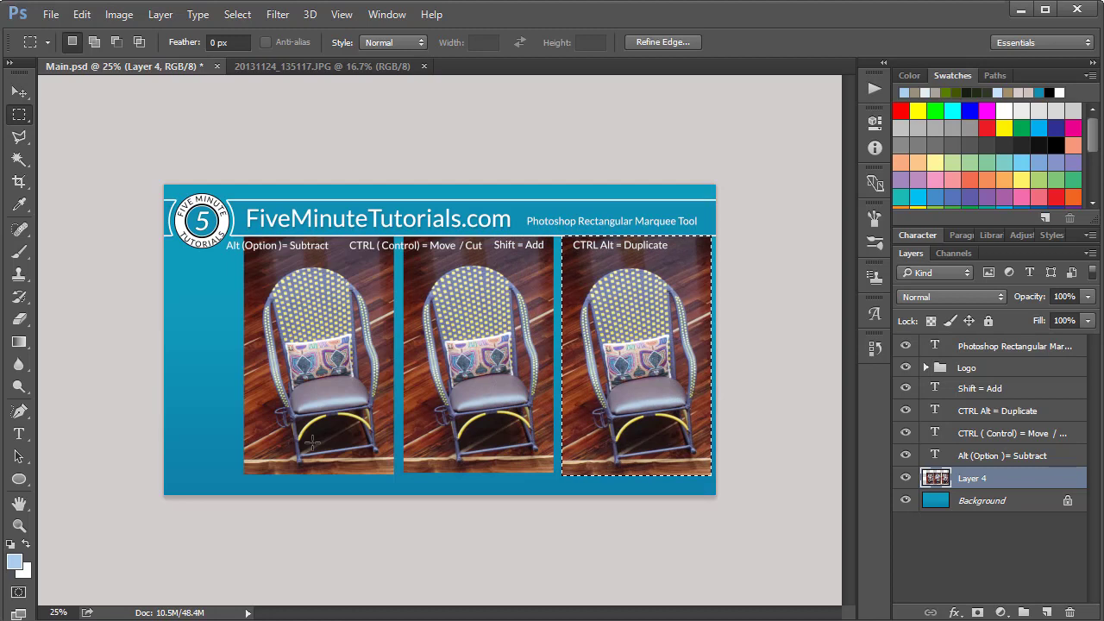
pyautogui.hotkey('ctrl', 'd')
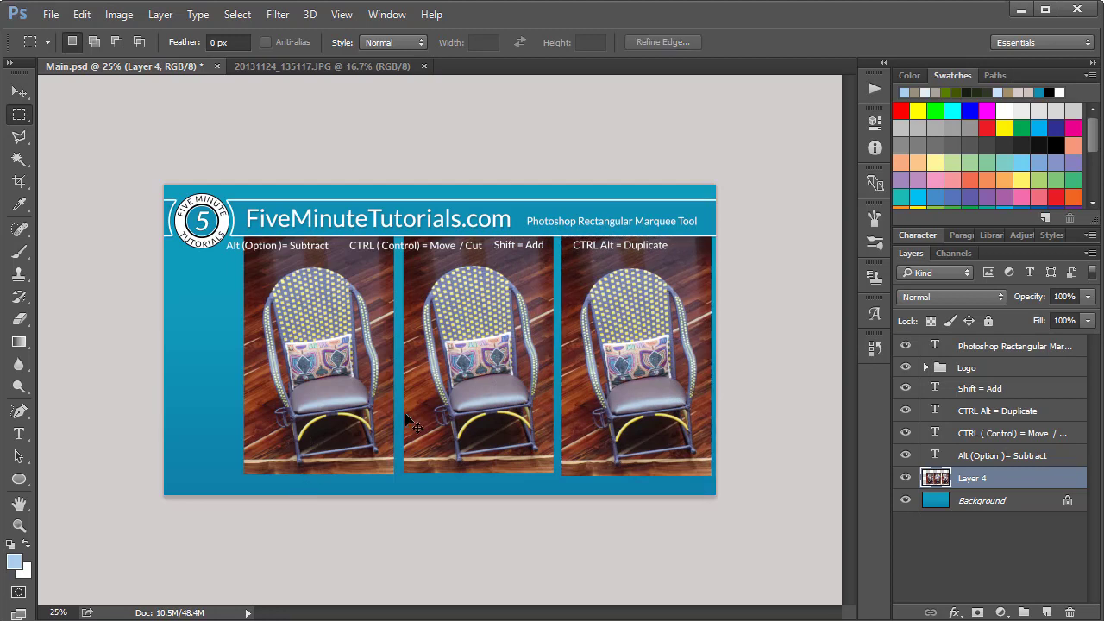
pyautogui.moveTo(517, 416); pyautogui.dragTo(484, 412)
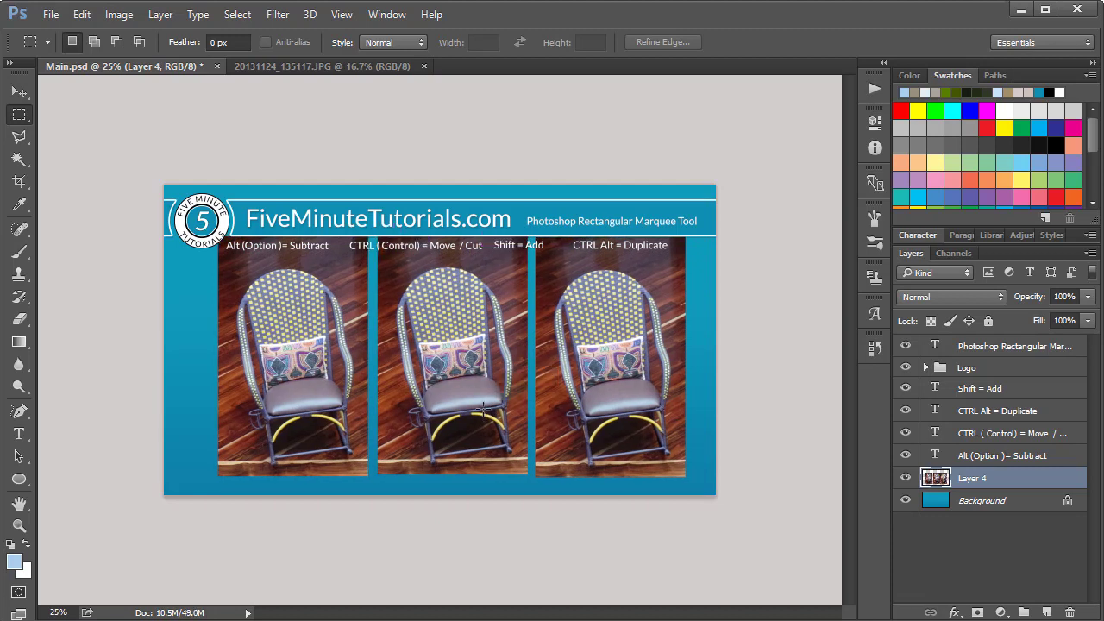